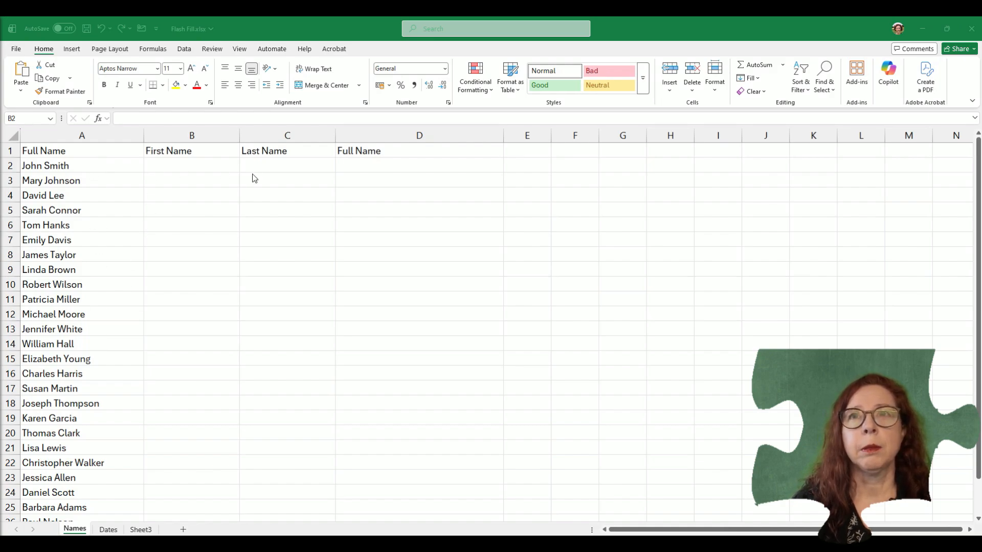
Enter the first listed person's first name in B2 and last name in C2 as Flash Fill examples
{"action": "left_click", "coordinate": [155, 168]}
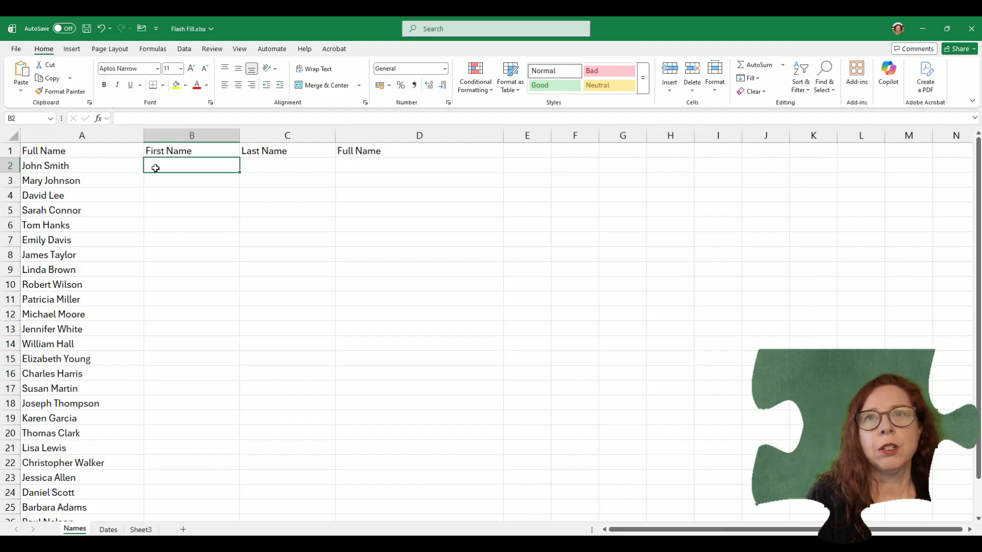
{"action": "type", "text": "John"}
{"action": "key", "text": "Tab"}
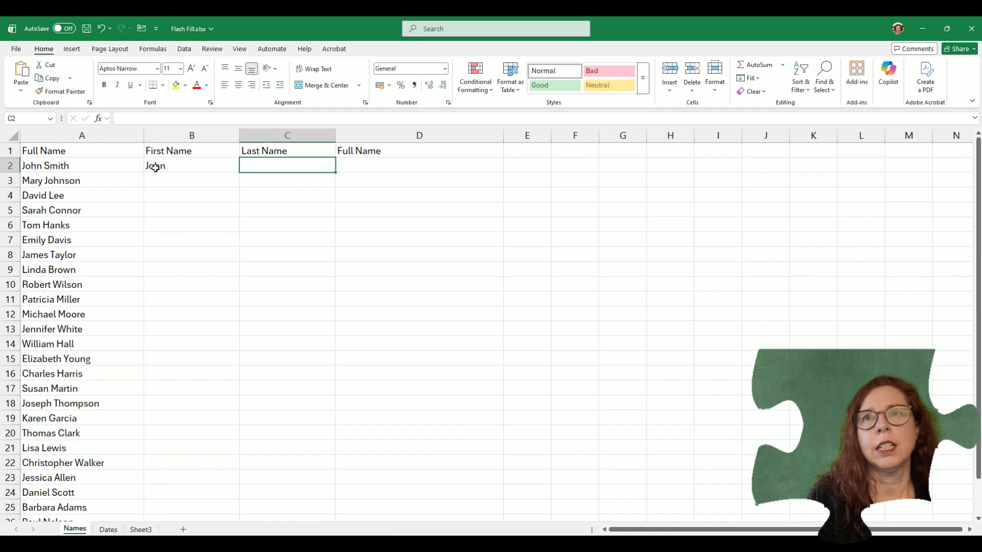
{"action": "type", "text": "Smith"}
{"action": "key", "text": "Return"}
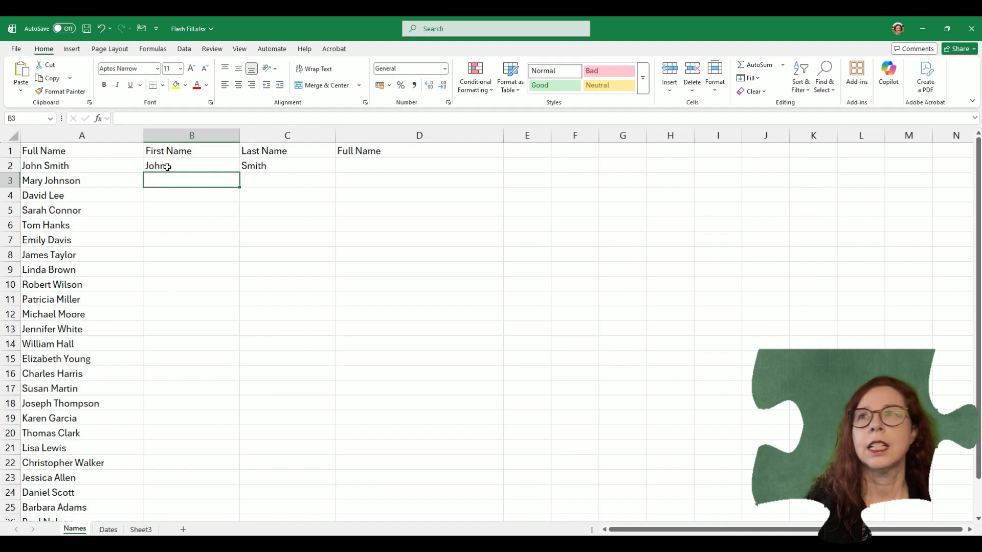
{"action": "left_click", "coordinate": [751, 78]}
{"action": "left_click", "coordinate": [771, 191]}
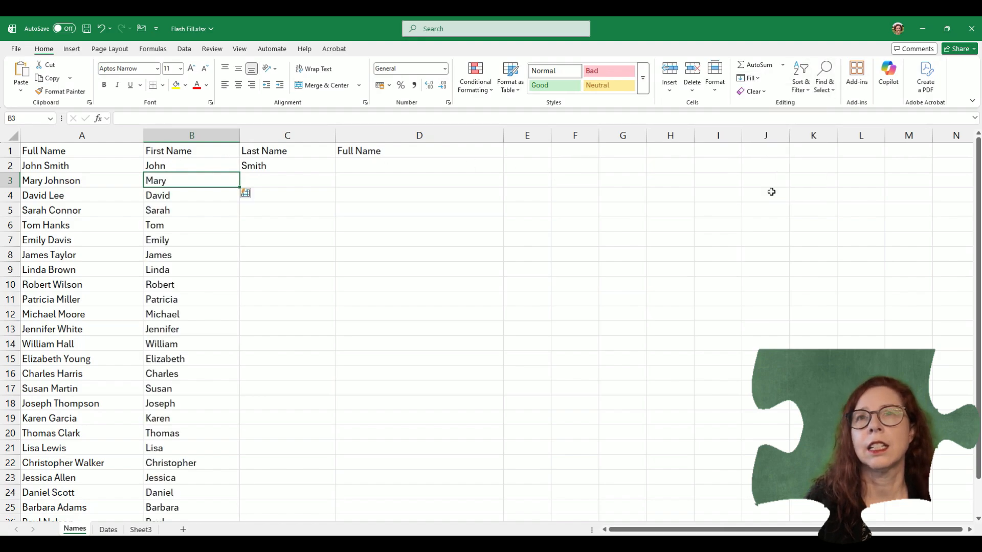
{"action": "left_click", "coordinate": [187, 195]}
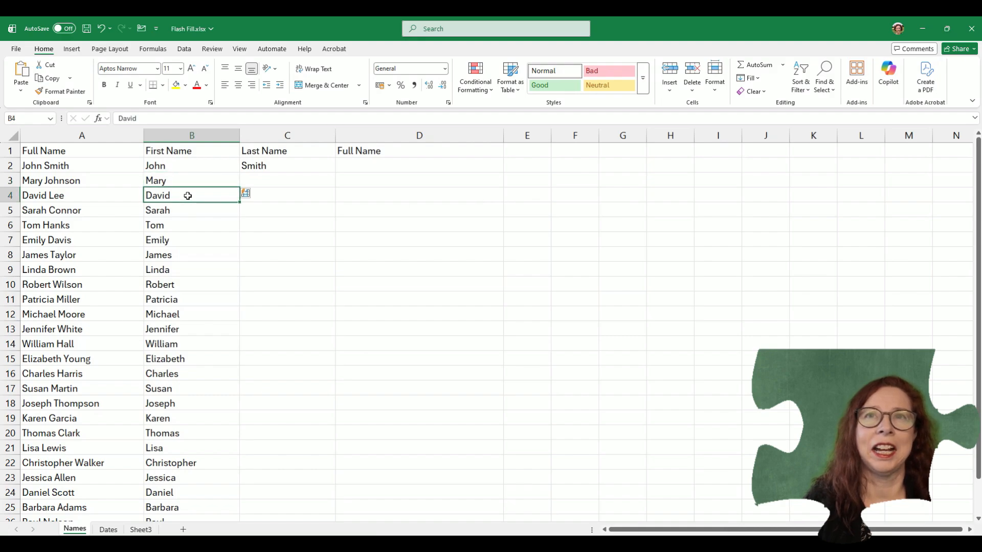
{"action": "key", "text": "ctrl+z"}
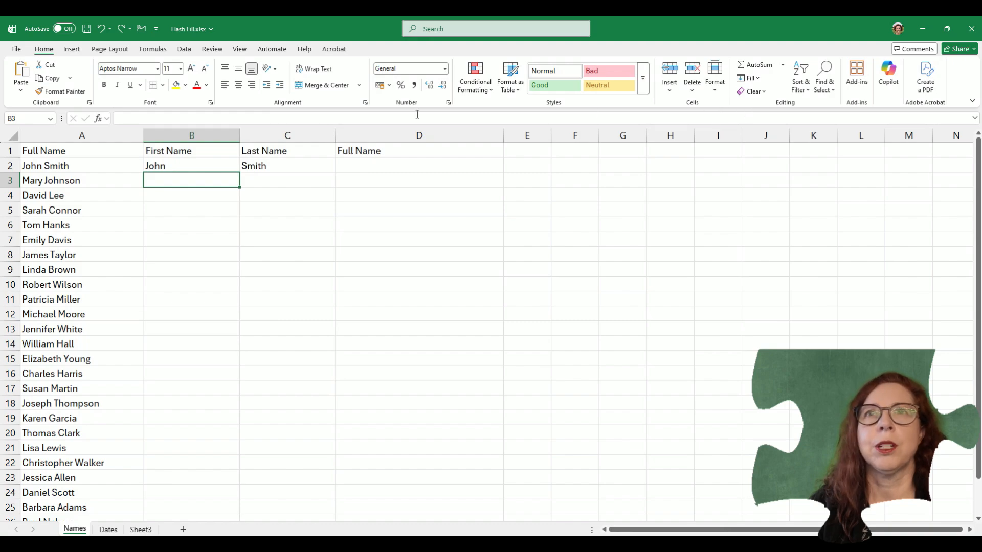
Flash Fill the First Name column starting at B3 and the Last Name column starting at C3
{"action": "left_click", "coordinate": [758, 80]}
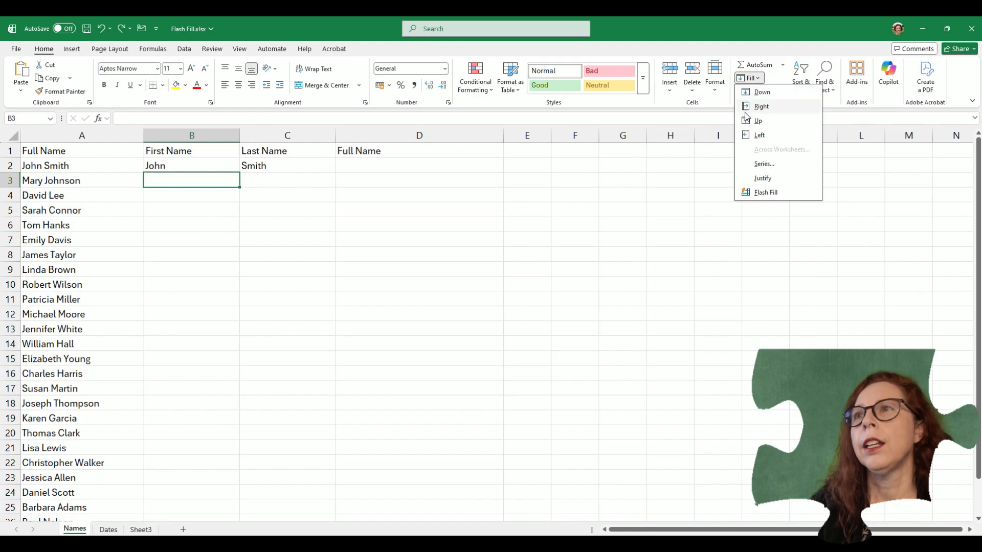
{"action": "left_click", "coordinate": [766, 193]}
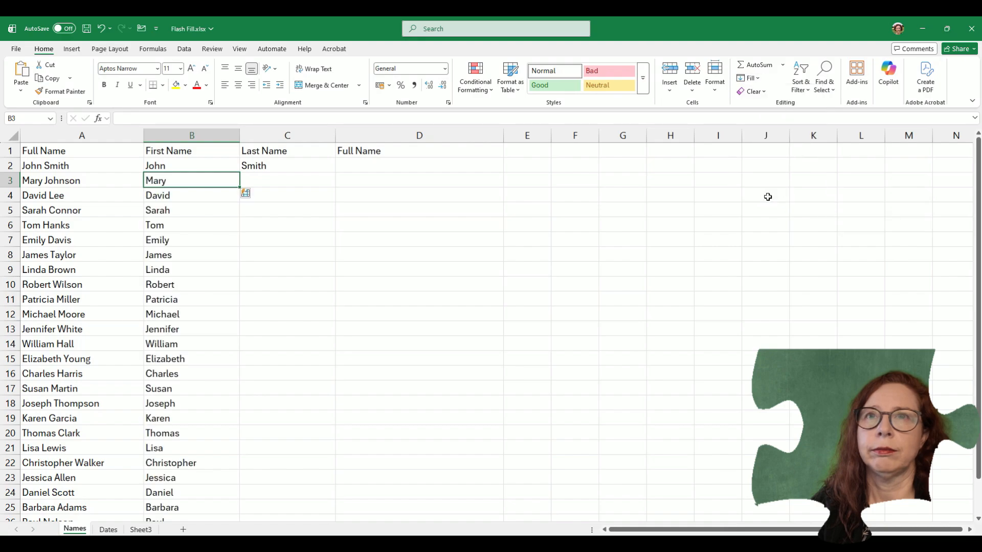
{"action": "left_click", "coordinate": [306, 179]}
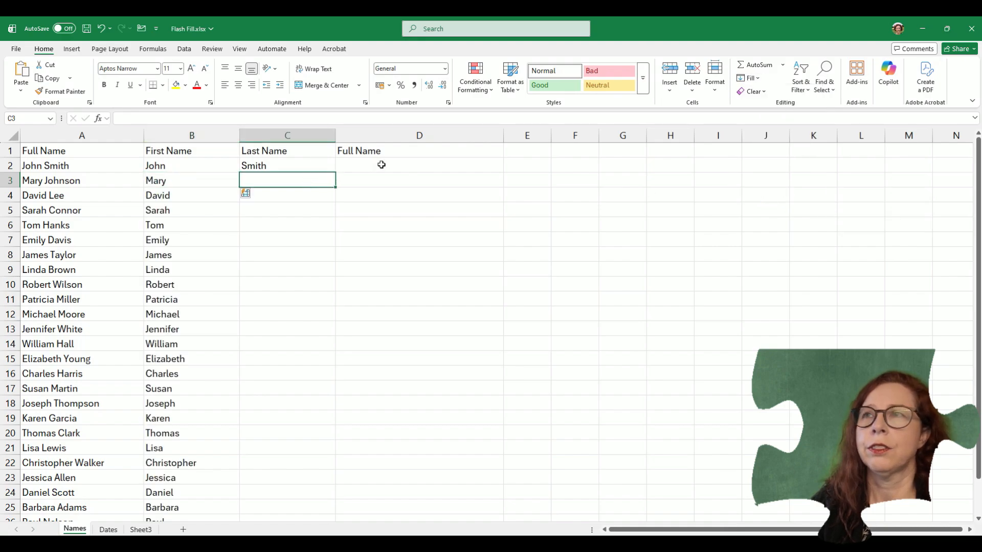
{"action": "left_click", "coordinate": [752, 78]}
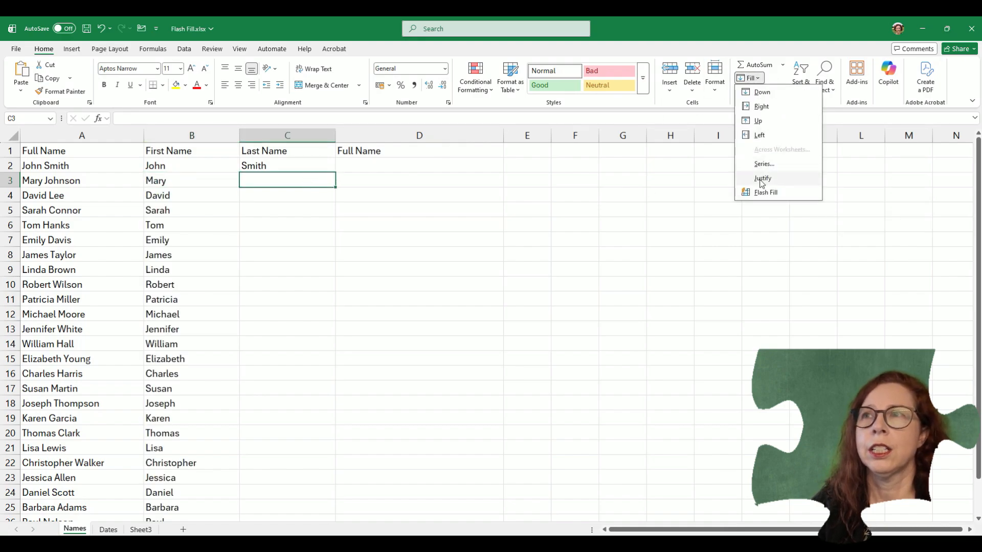
{"action": "left_click", "coordinate": [762, 193]}
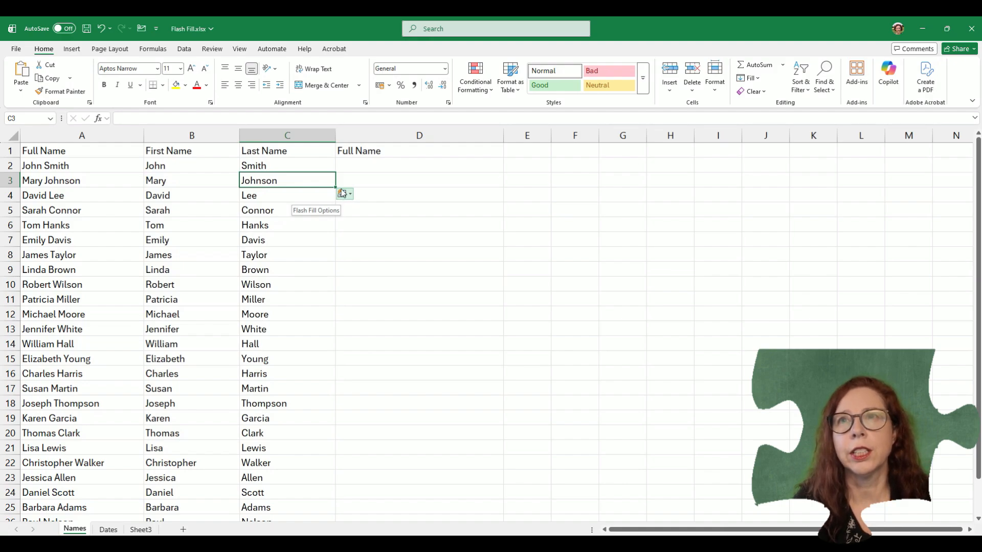
Examine the Flash Fill options for the Last Name column and review the split names down to row 27
{"action": "left_click", "coordinate": [350, 194]}
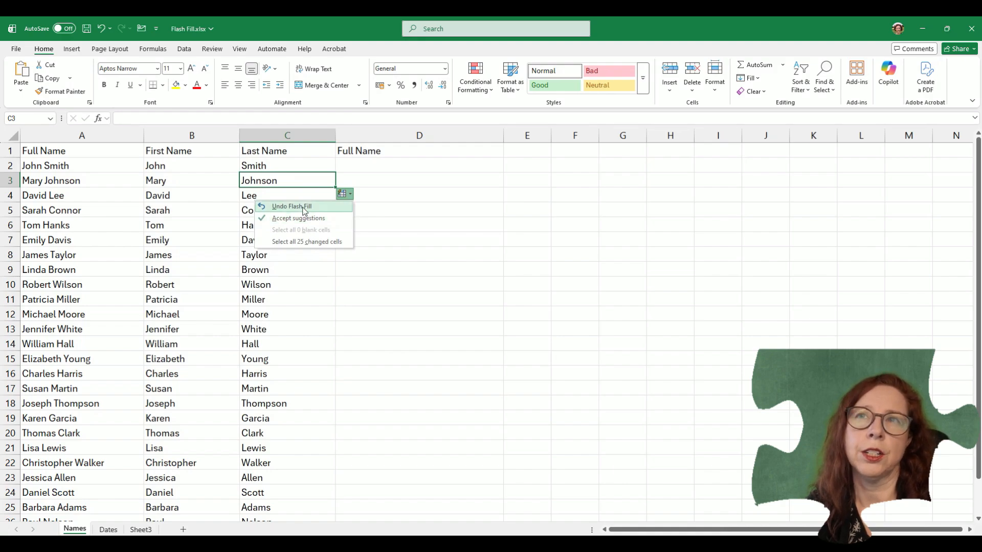
{"action": "left_click", "coordinate": [305, 308]}
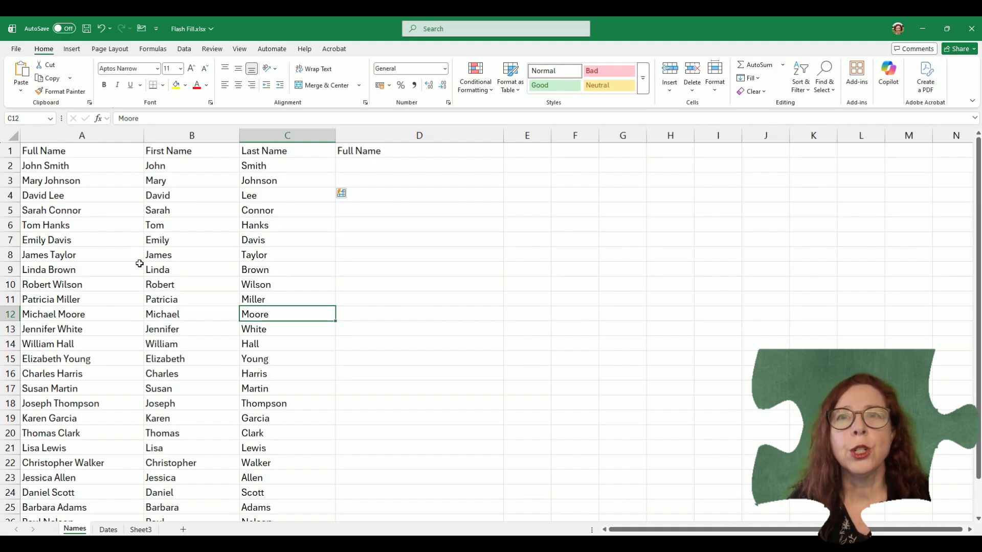
{"action": "scroll", "coordinate": [139, 262], "scroll_direction": "down", "scroll_amount": 2}
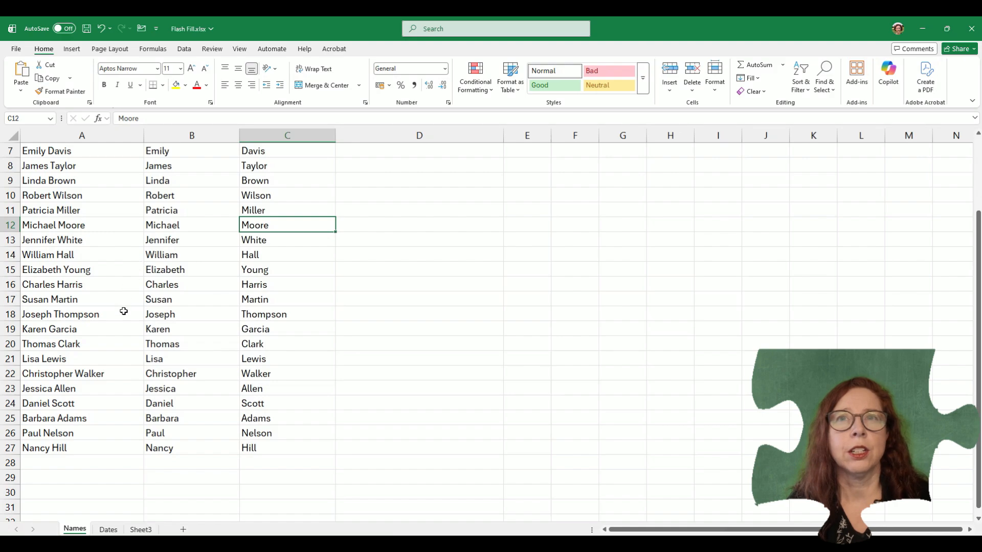
{"action": "scroll", "coordinate": [112, 379], "scroll_direction": "up", "scroll_amount": 2}
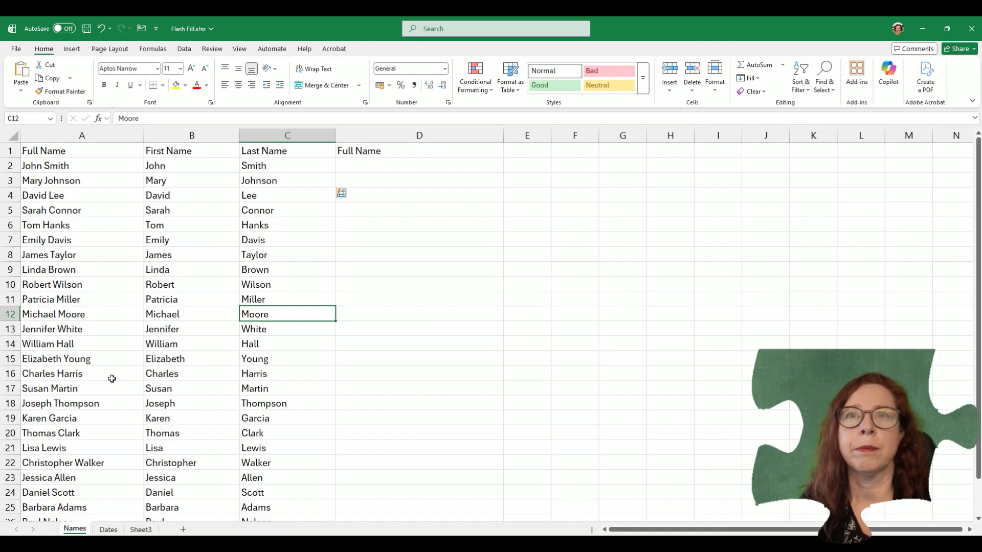
{"action": "left_click", "coordinate": [58, 214]}
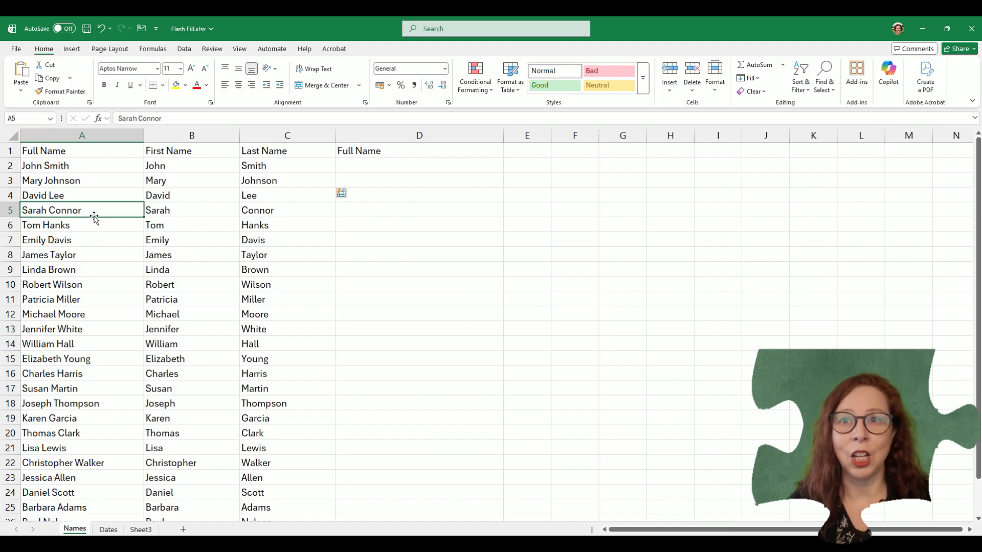
Enter the combined first and last names of the first three people in D2 through D4
{"action": "left_click", "coordinate": [377, 164]}
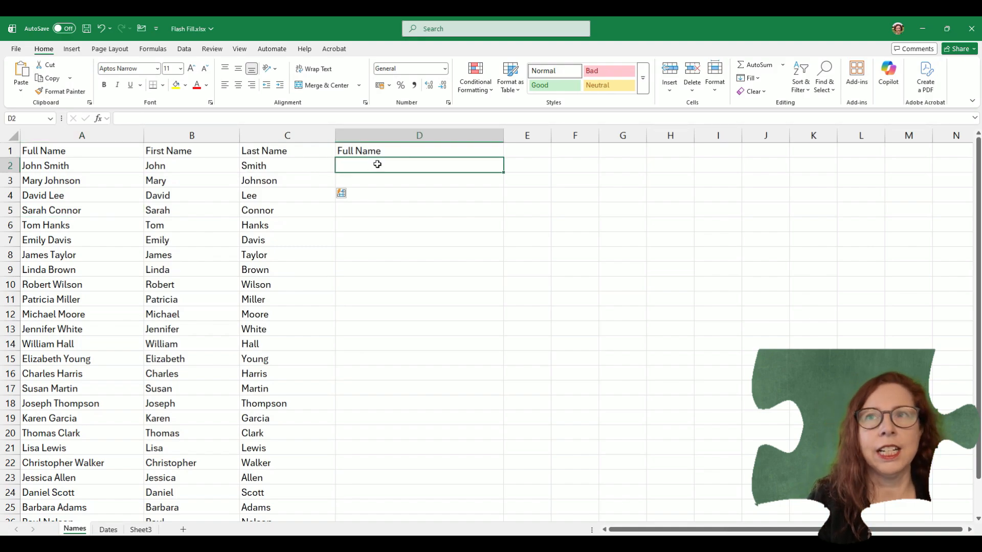
{"action": "type", "text": "John "}
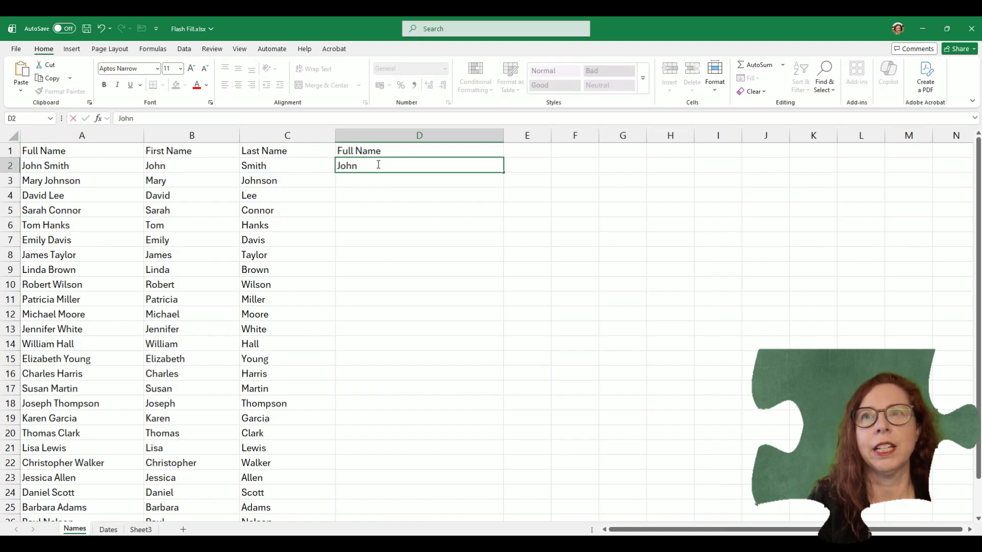
{"action": "type", "text": "Smith"}
{"action": "key", "text": "Return"}
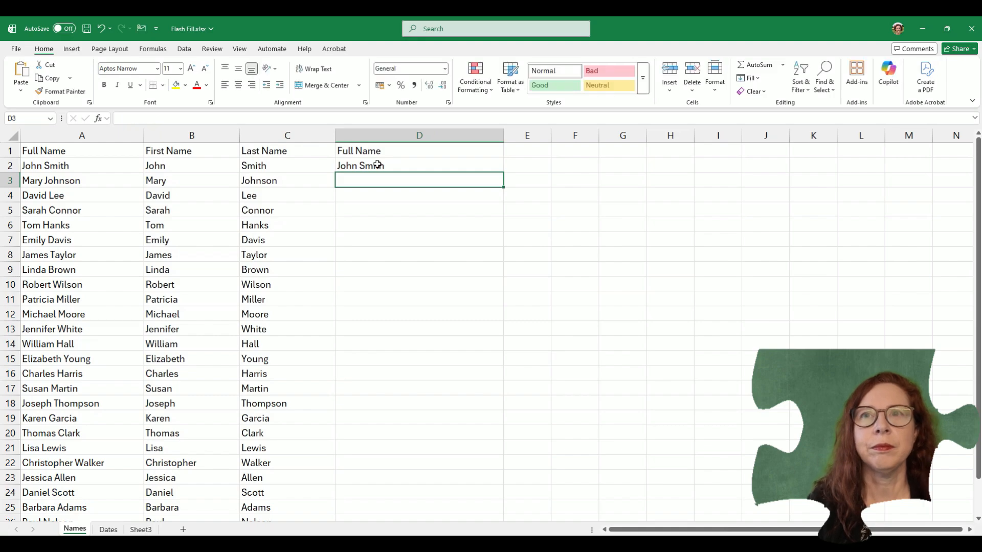
{"action": "type", "text": "Mar"}
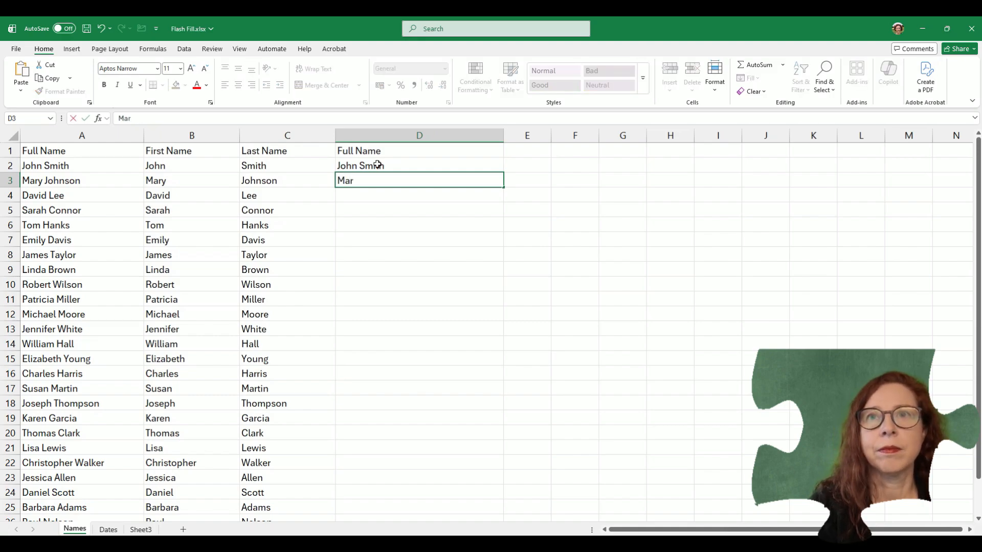
{"action": "type", "text": "y Johnson"}
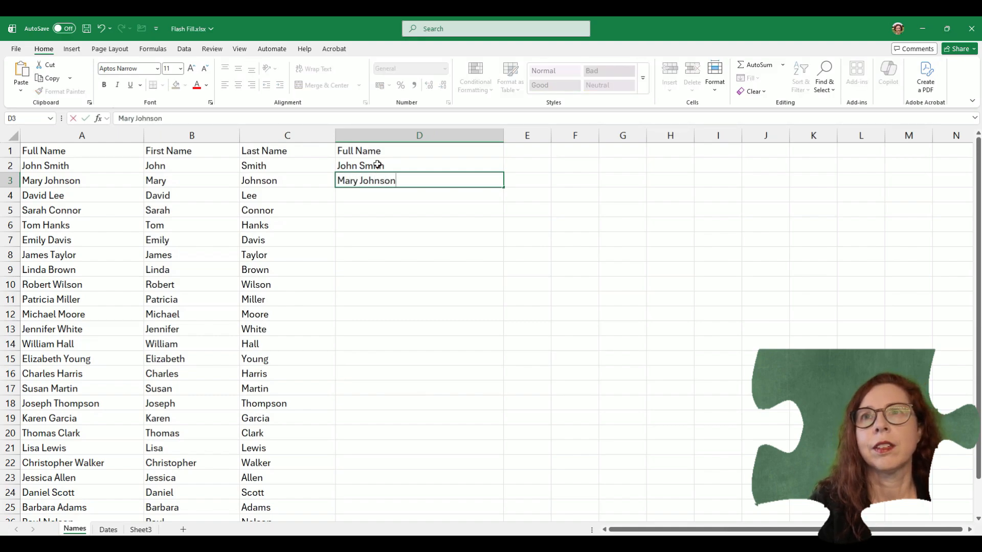
{"action": "key", "text": "Return"}
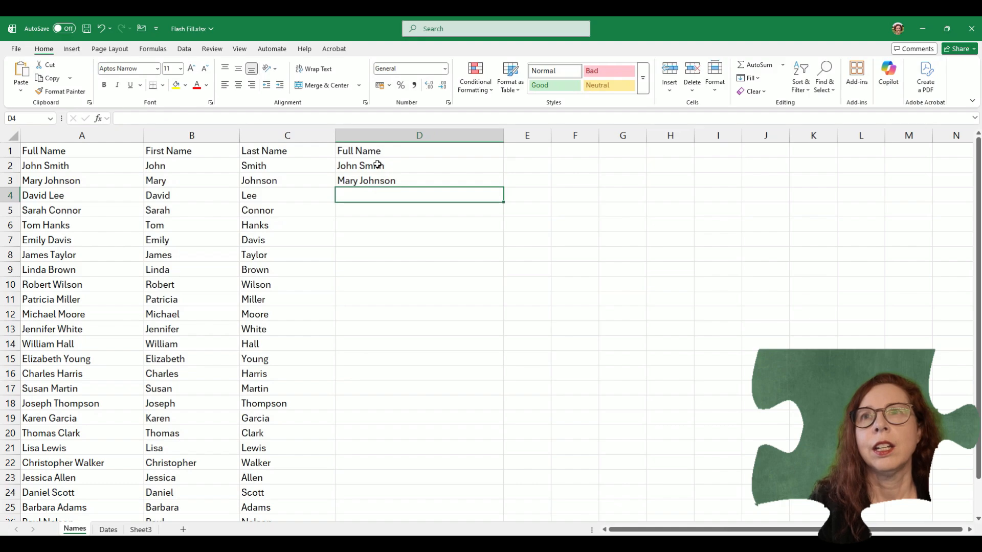
{"action": "type", "text": "David"}
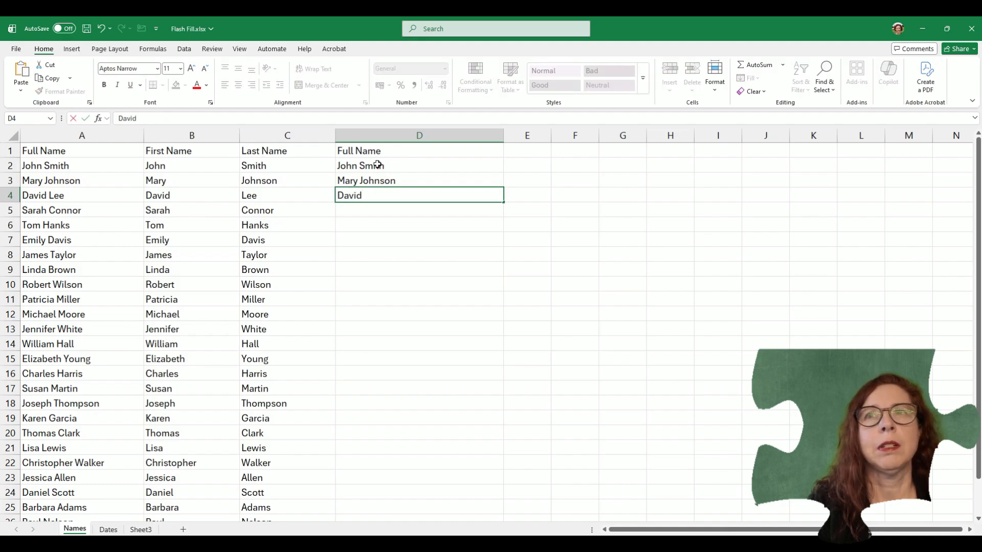
{"action": "type", "text": " Lee"}
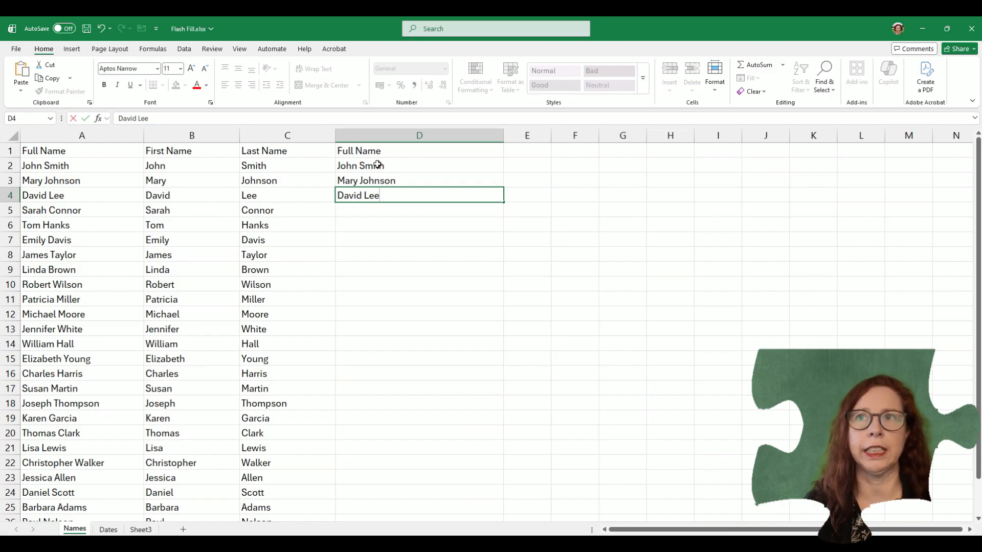
{"action": "key", "text": "Return"}
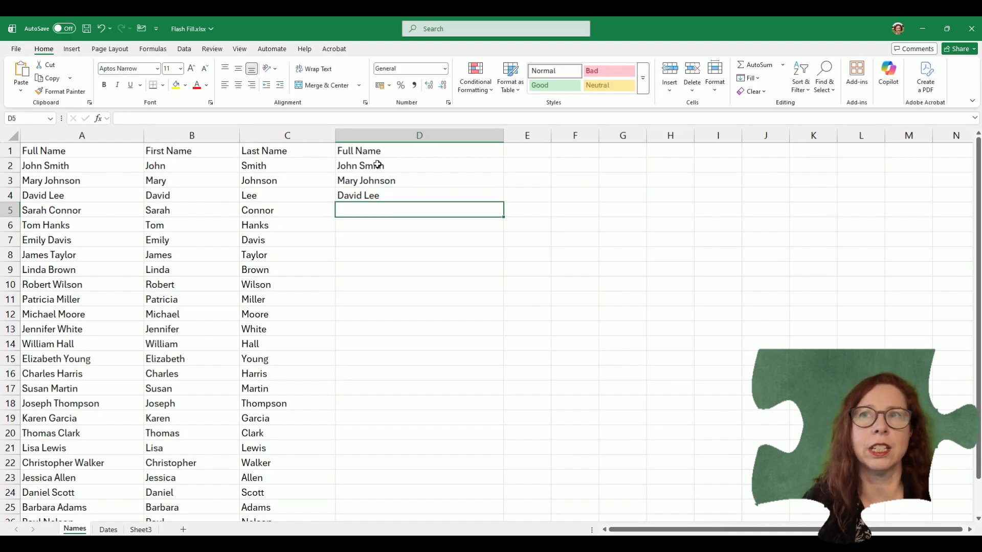
{"action": "left_click", "coordinate": [751, 78]}
{"action": "left_click", "coordinate": [768, 193]}
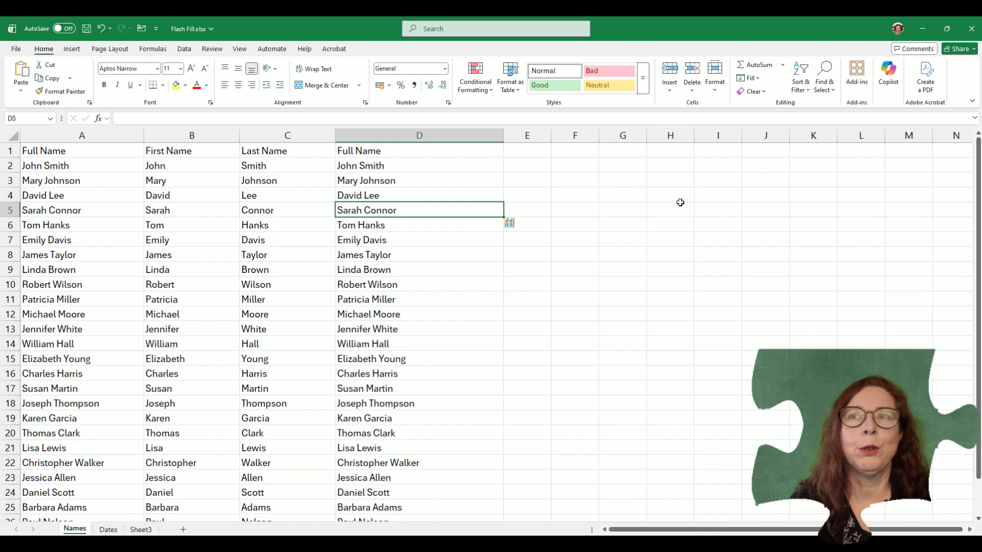
{"action": "left_click", "coordinate": [100, 28]}
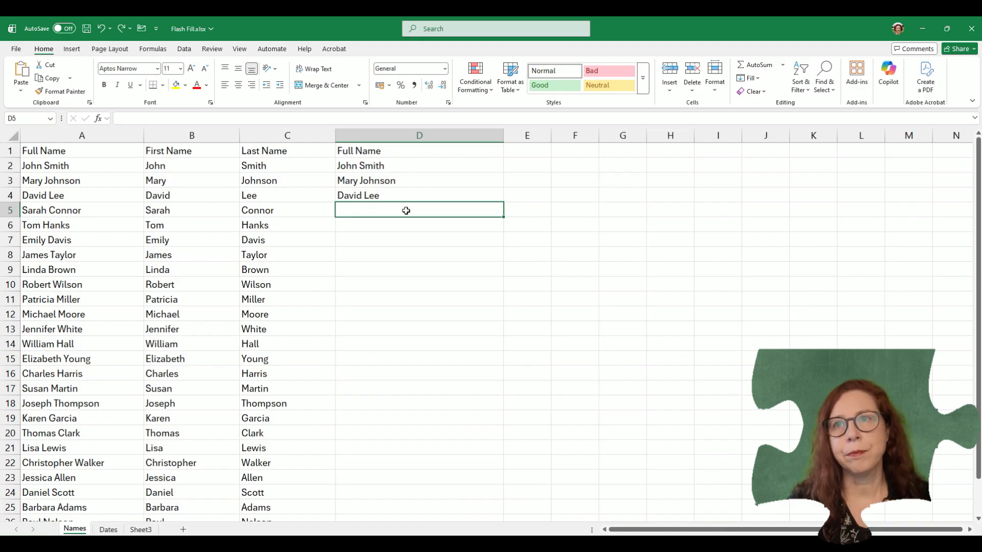
Flash Fill the remaining combined names in the Full Name column starting at D5
{"action": "key", "text": "ctrl+e"}
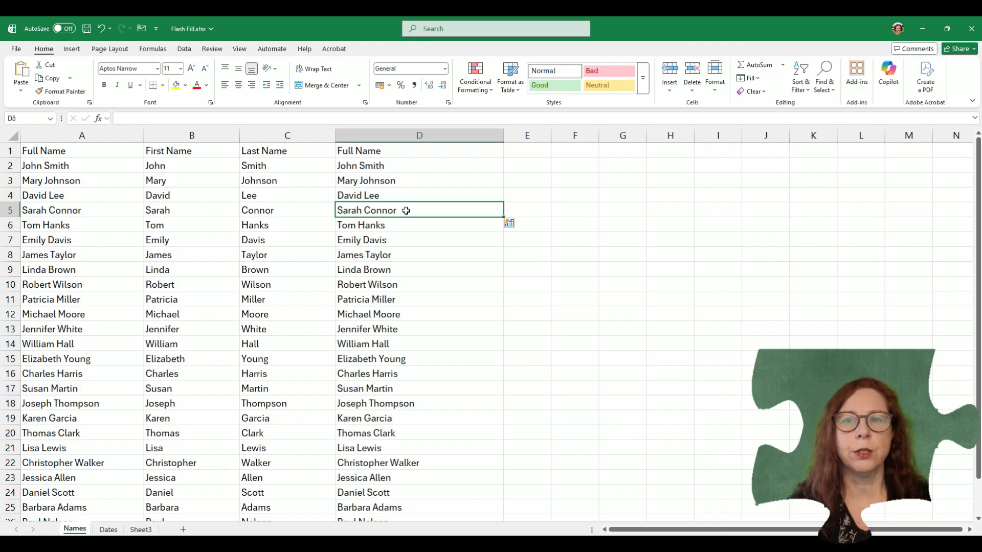